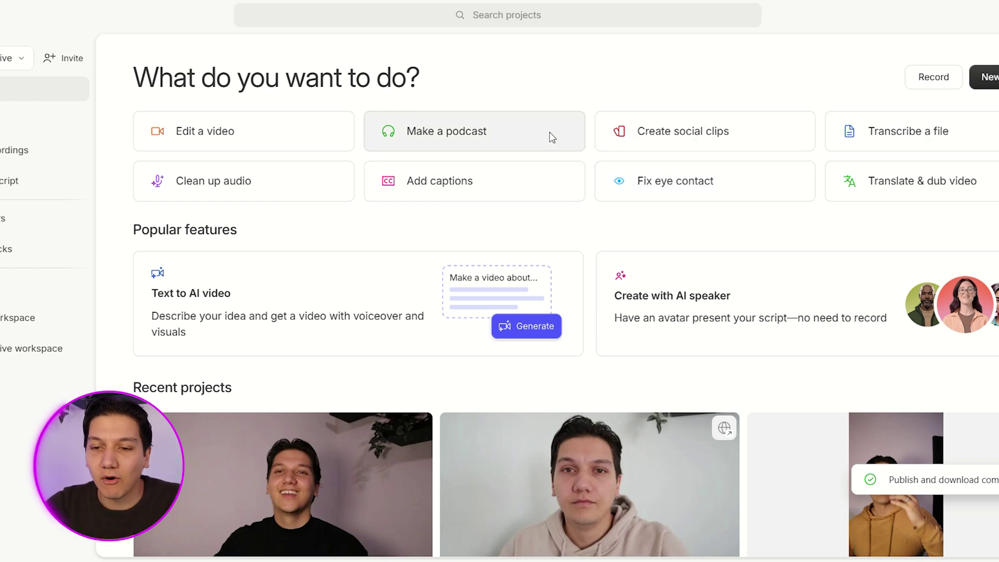
Scroll the Descript home page down to Recent projects to reach the MVI_1828 project.
scroll(154, 355, down, 1)
scroll(321, 394, down, 3)
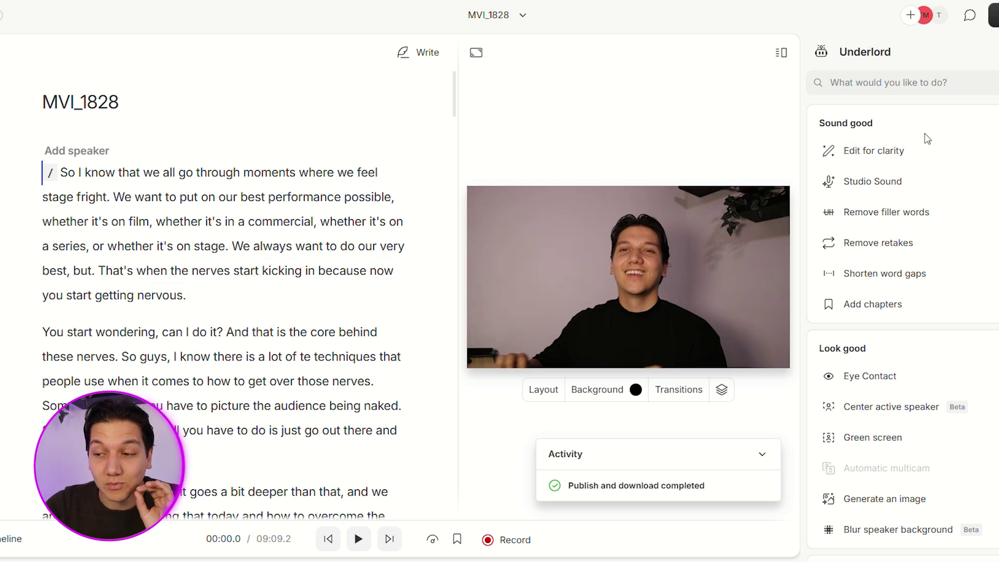
Run Underlord's Shorten word gaps to list the 11 pauses longer than 1 second.
scroll(923, 161, down, 1)
mouse_move(913, 163)
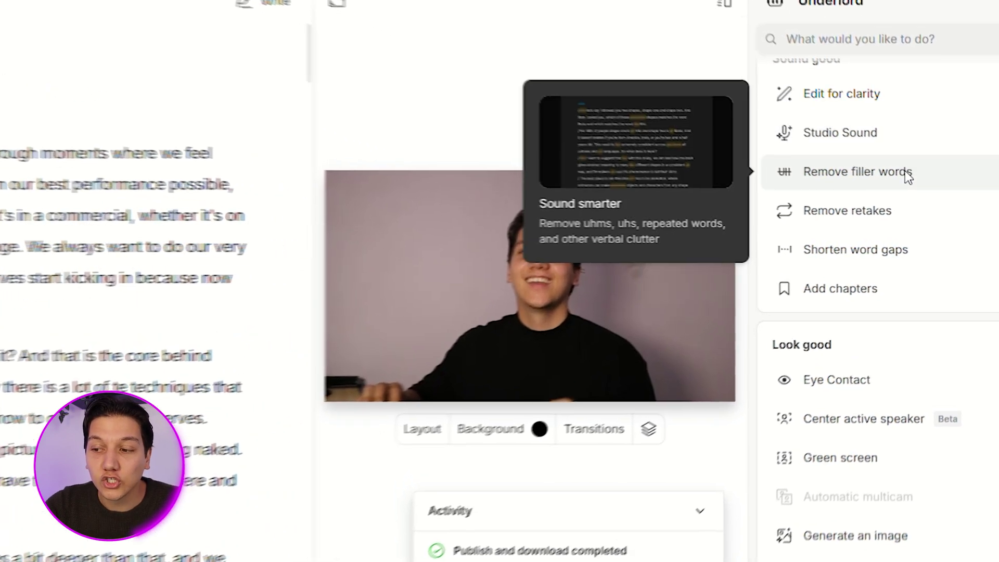
mouse_move(922, 239)
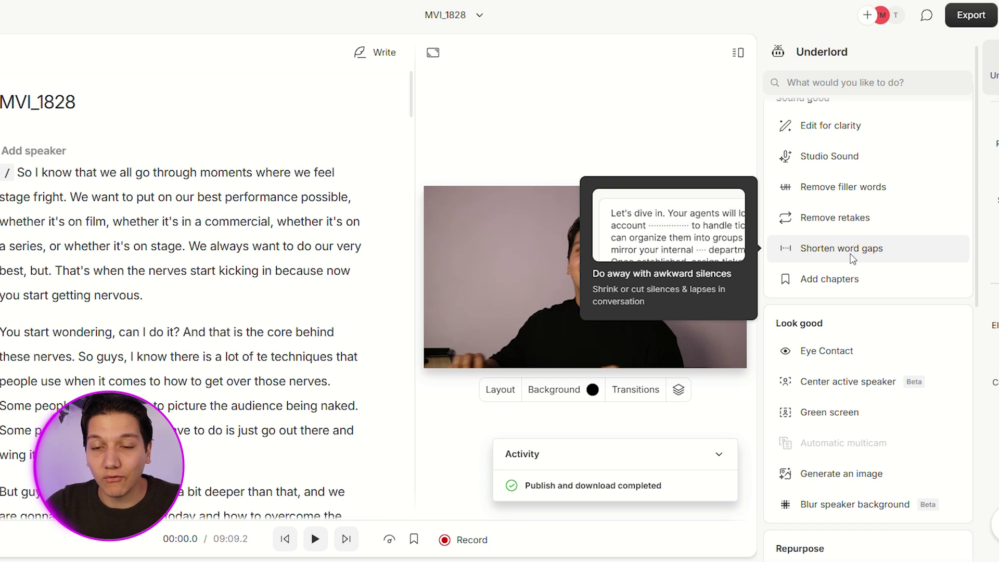
click(846, 259)
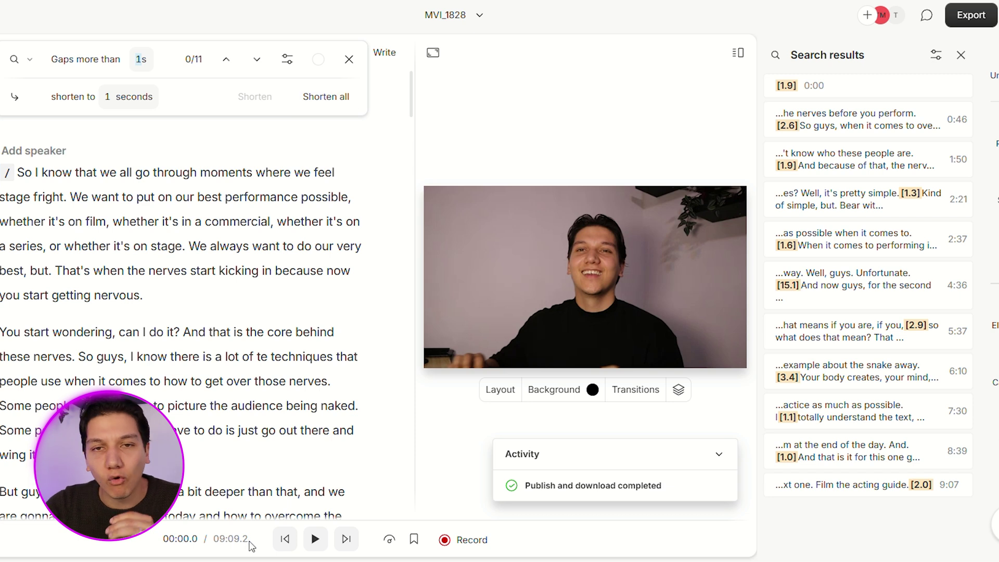
Shorten all 11 word gaps to 1 second, trimming the video to 08:45.4.
click(323, 104)
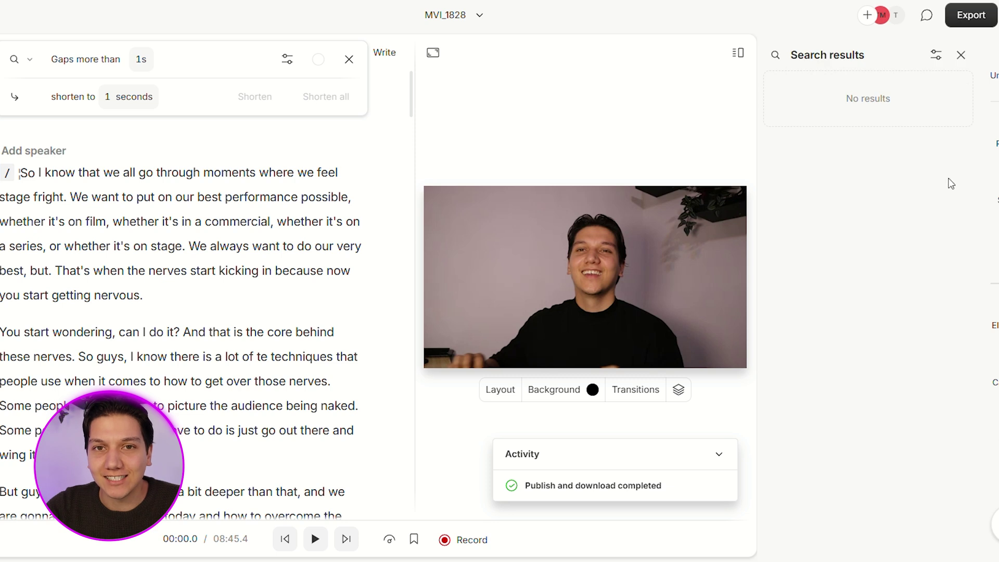
click(985, 76)
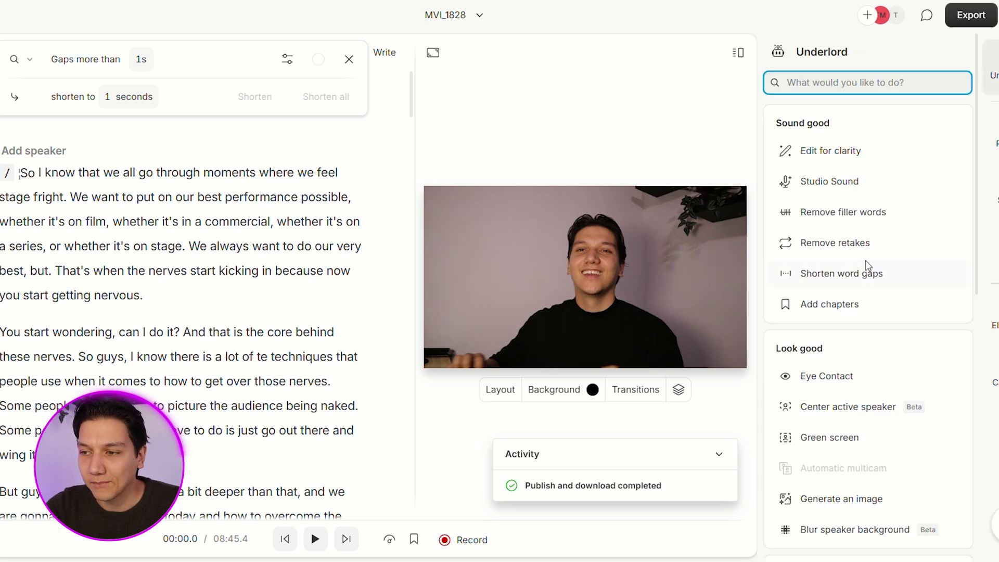
Detect and accept the retake cuts, then remove every filler word found.
click(831, 243)
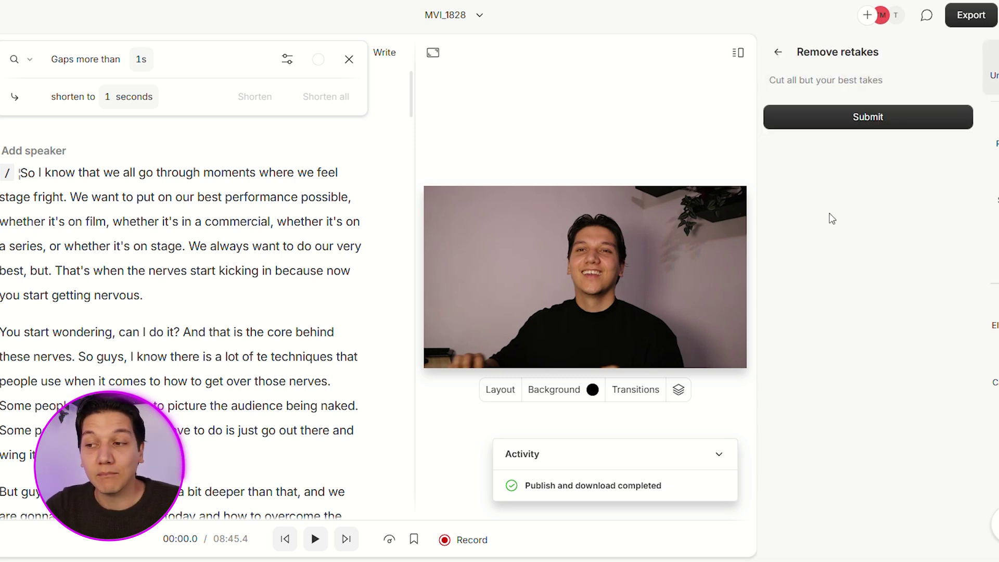
click(852, 124)
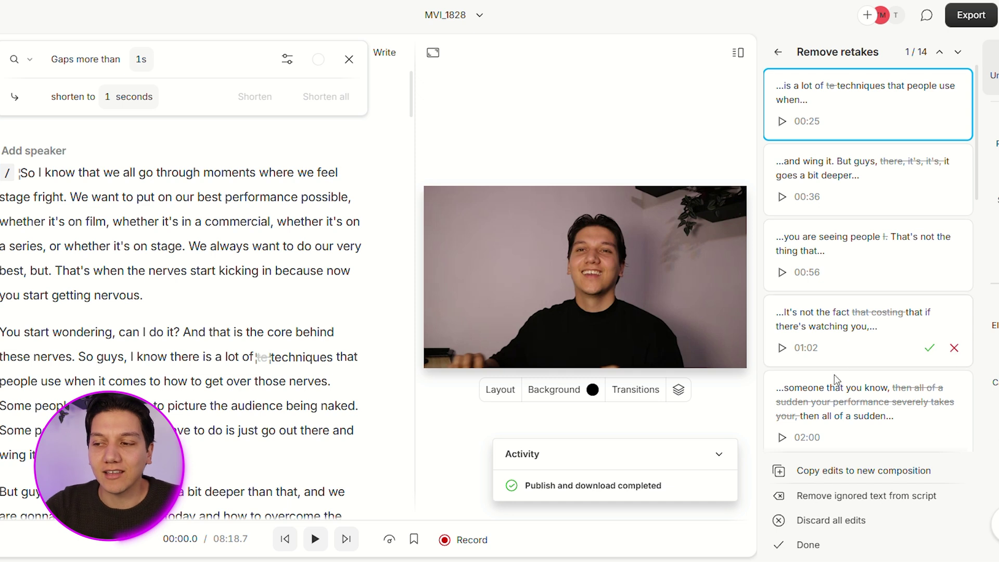
mouse_move(845, 354)
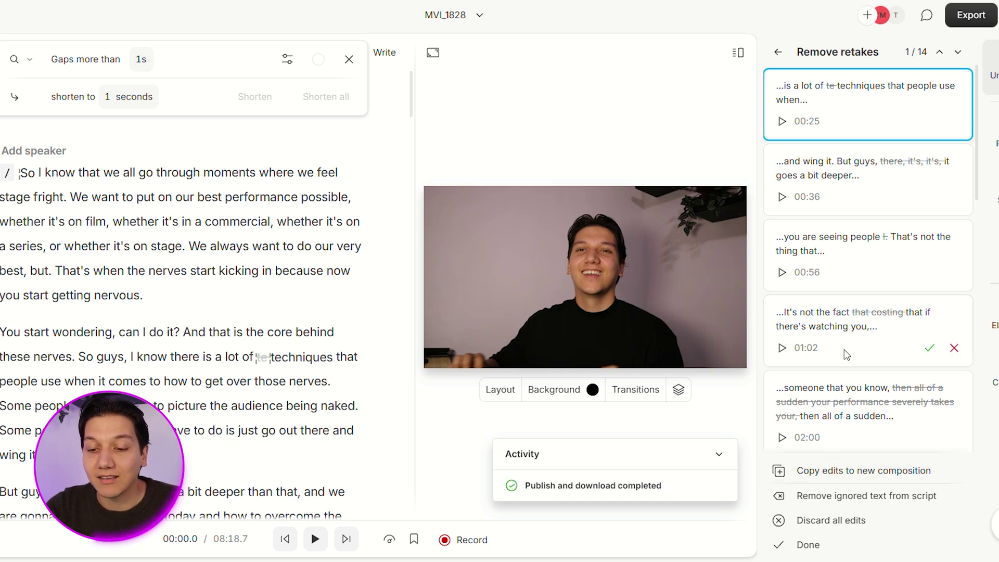
click(801, 545)
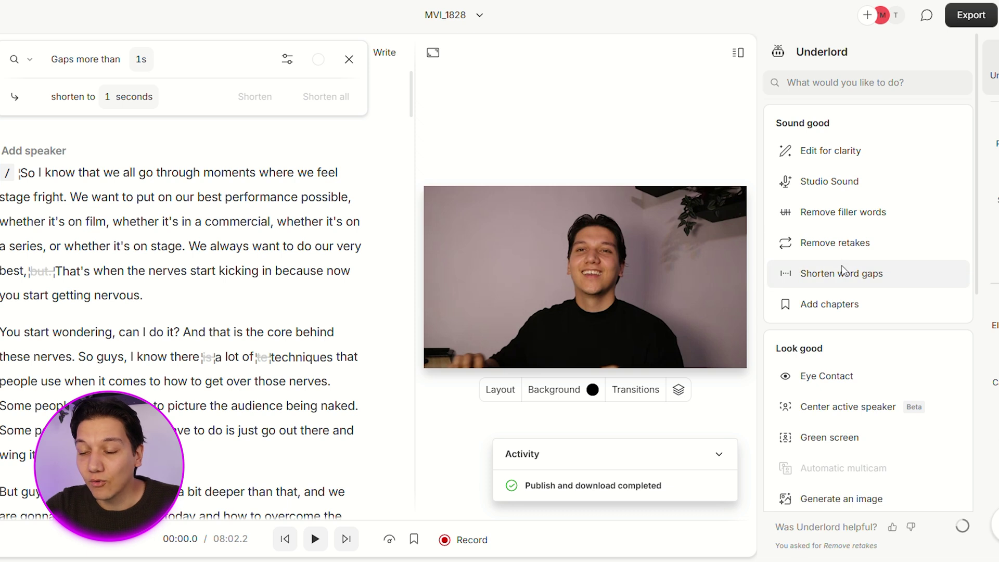
click(864, 211)
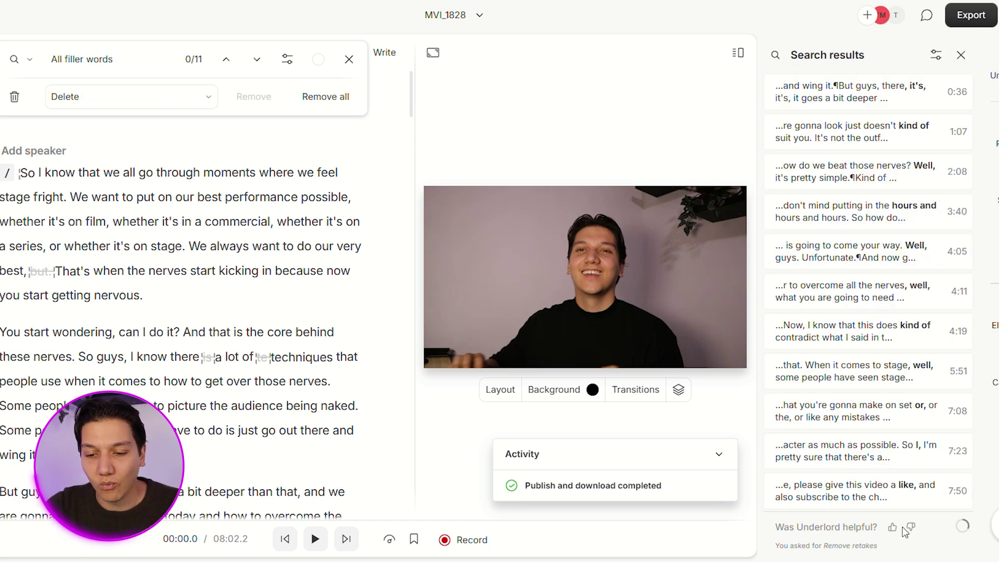
click(335, 107)
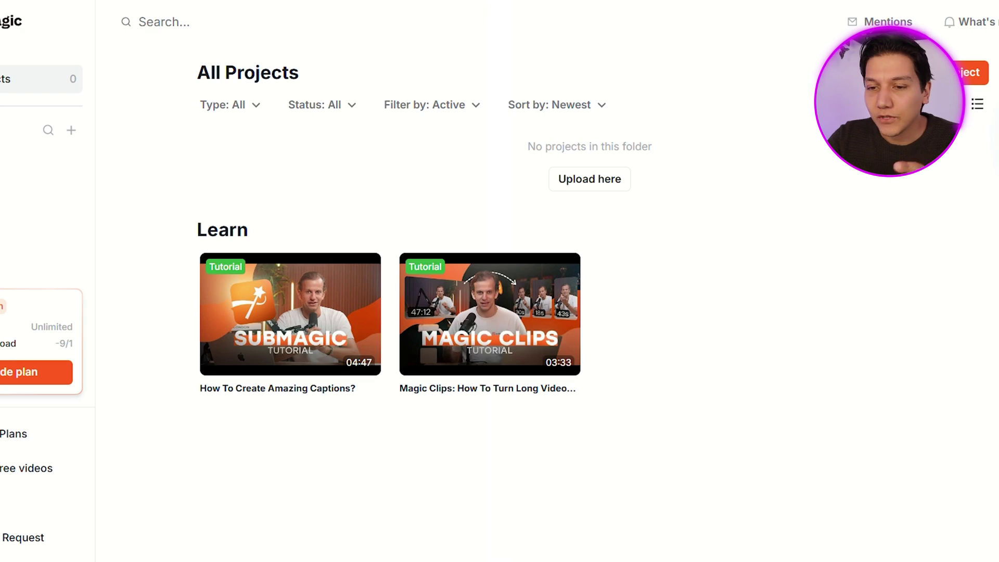
Start a new Submagic project with MVI_2343 and generate English one-speaker captions.
click(968, 73)
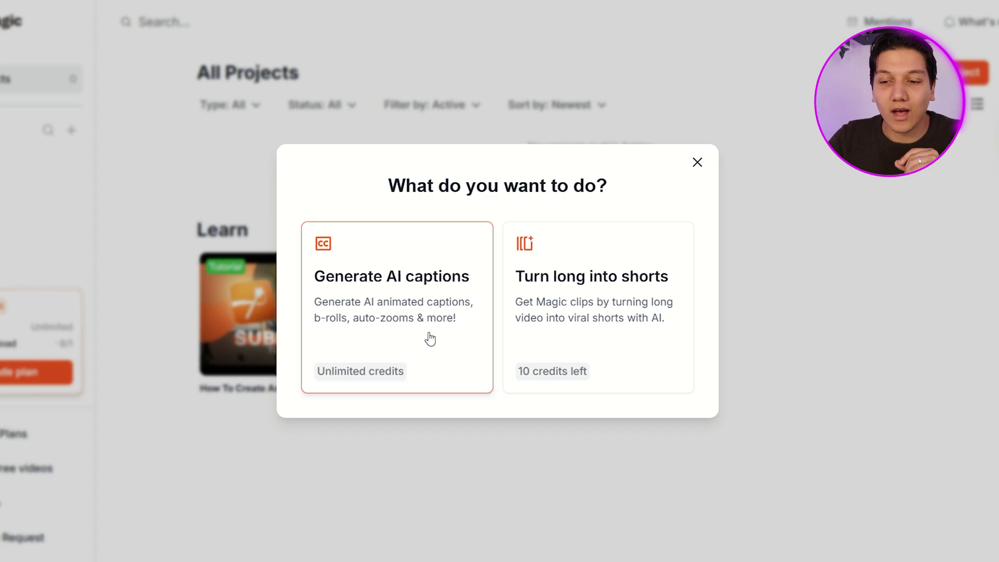
click(428, 338)
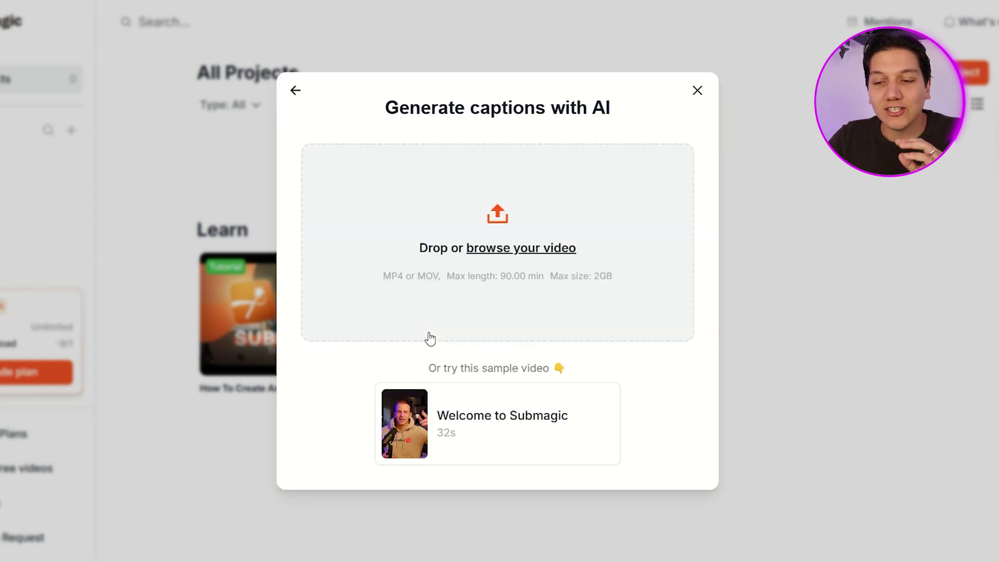
click(493, 215)
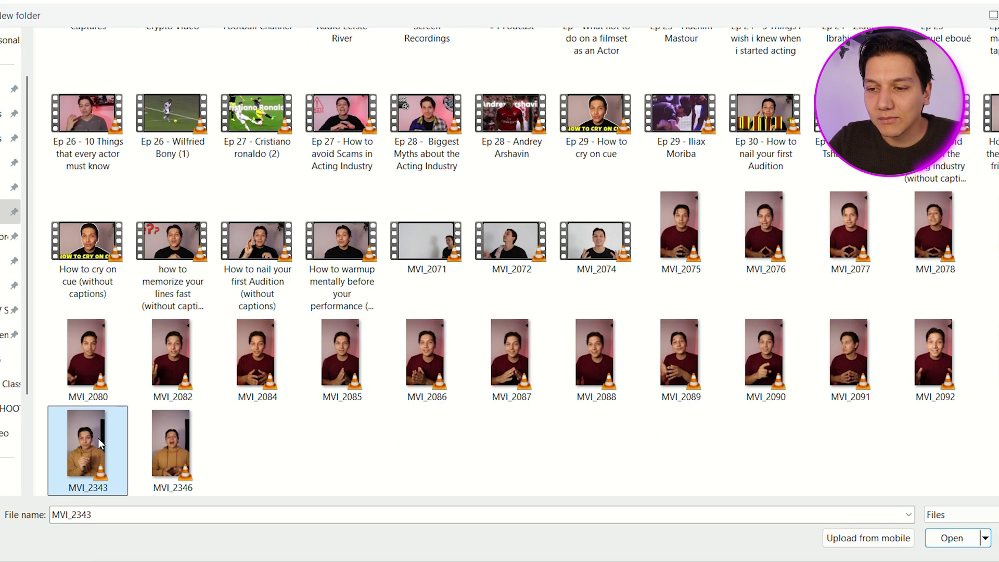
double_click(99, 442)
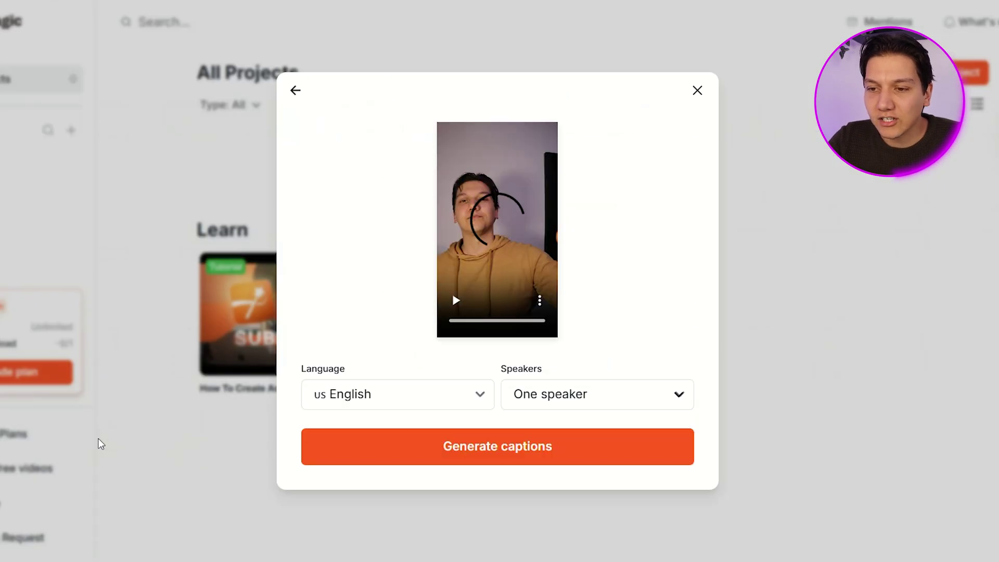
click(457, 451)
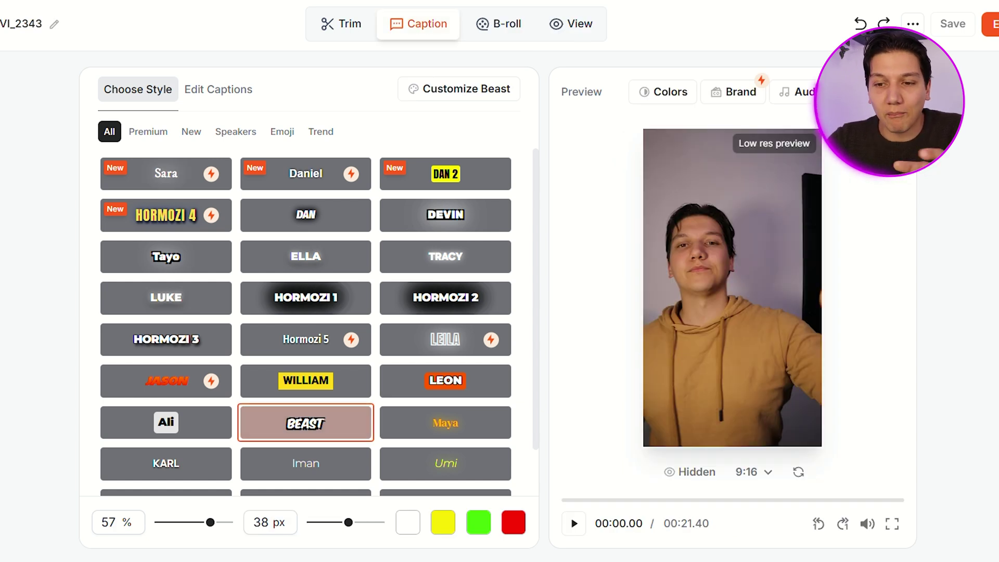
Review the transcript in Trim, then apply the HORMOZI 2 caption style.
click(347, 24)
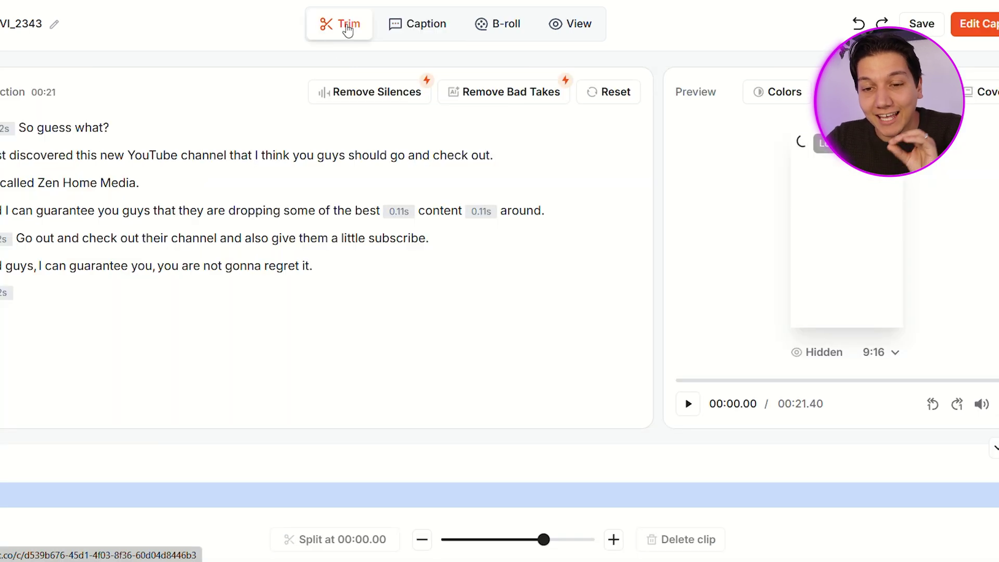
click(422, 32)
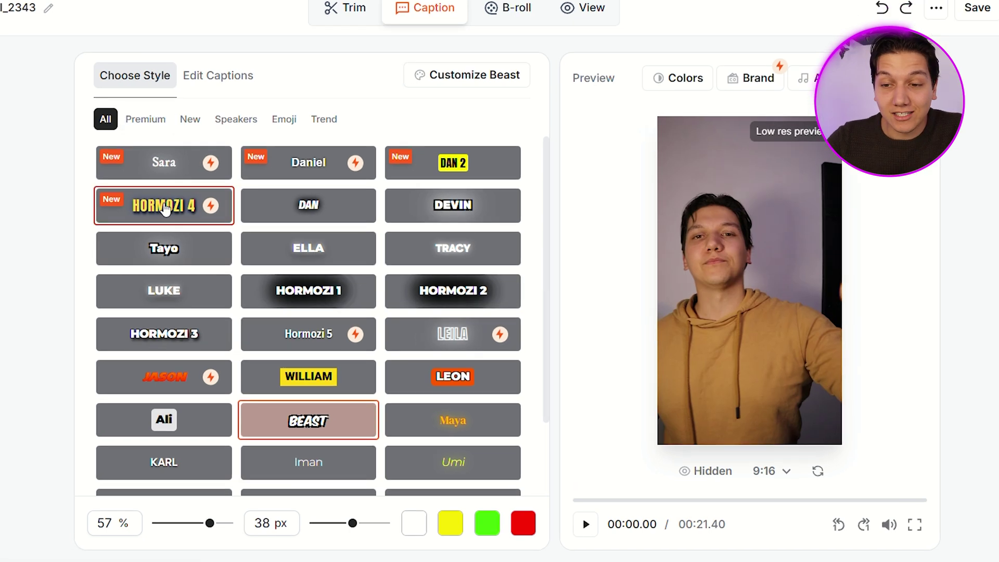
scroll(366, 384, down, 1)
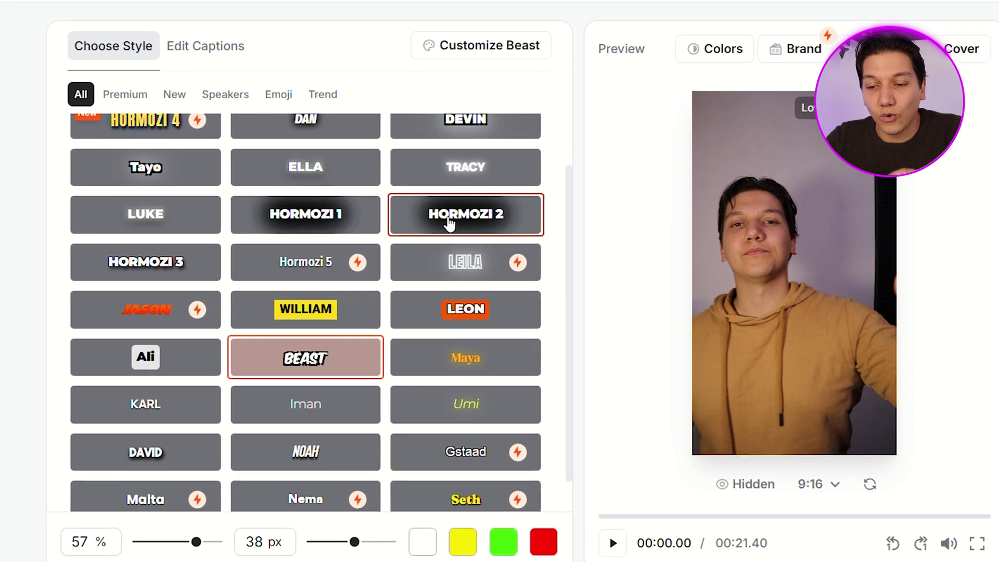
click(451, 223)
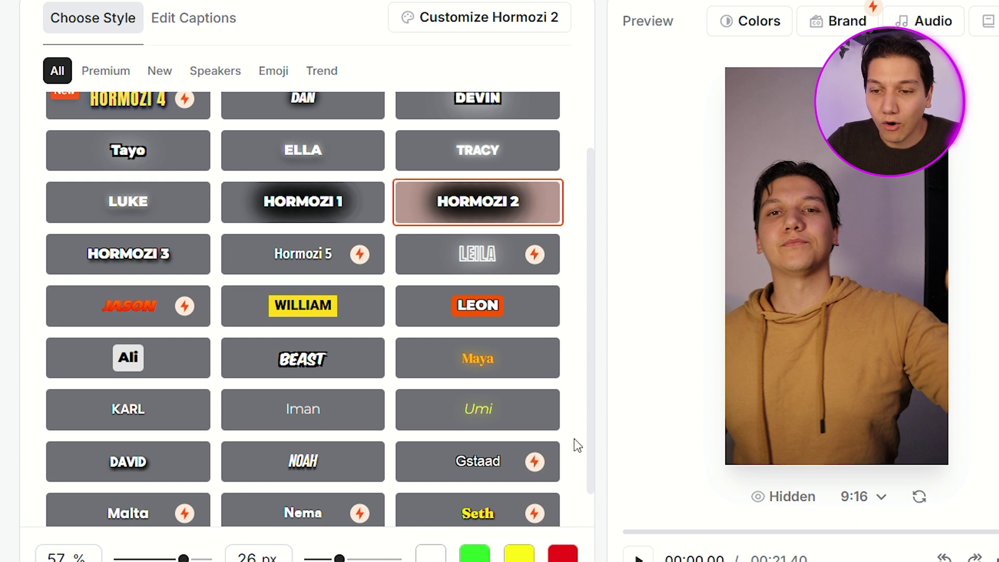
click(498, 30)
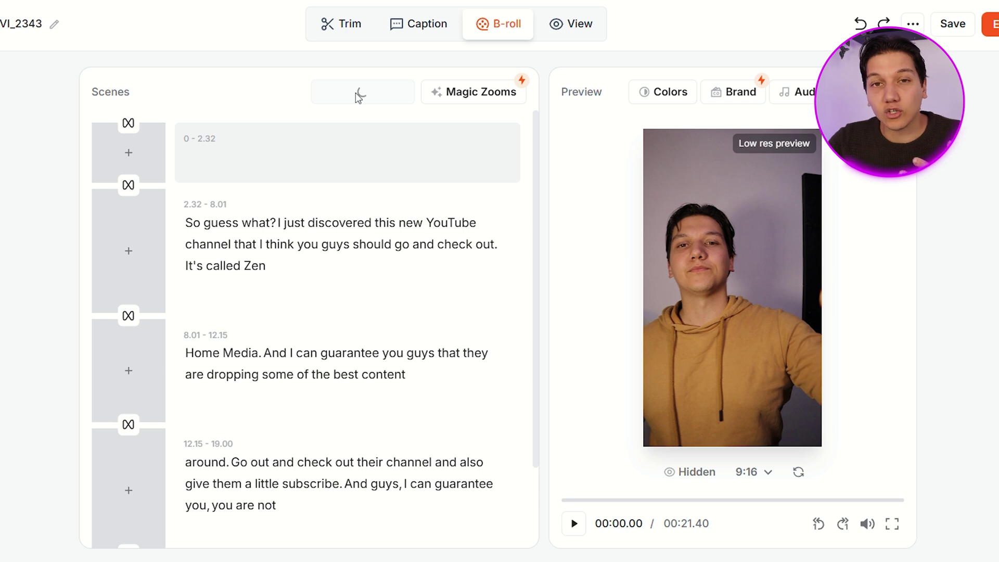
Add the AI-generated B-roll to the scenes and export the finished video.
scroll(305, 359, down, 2)
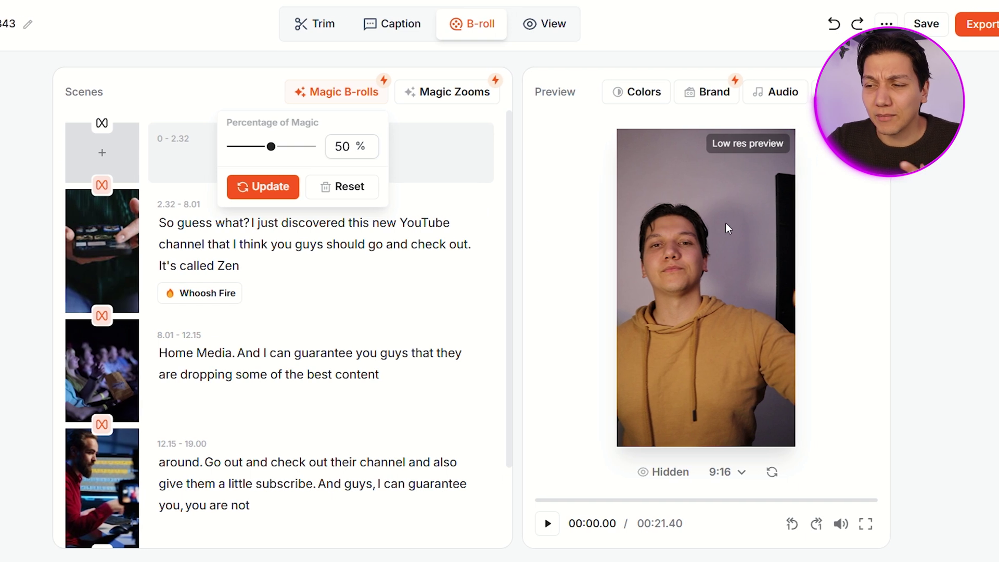
click(974, 27)
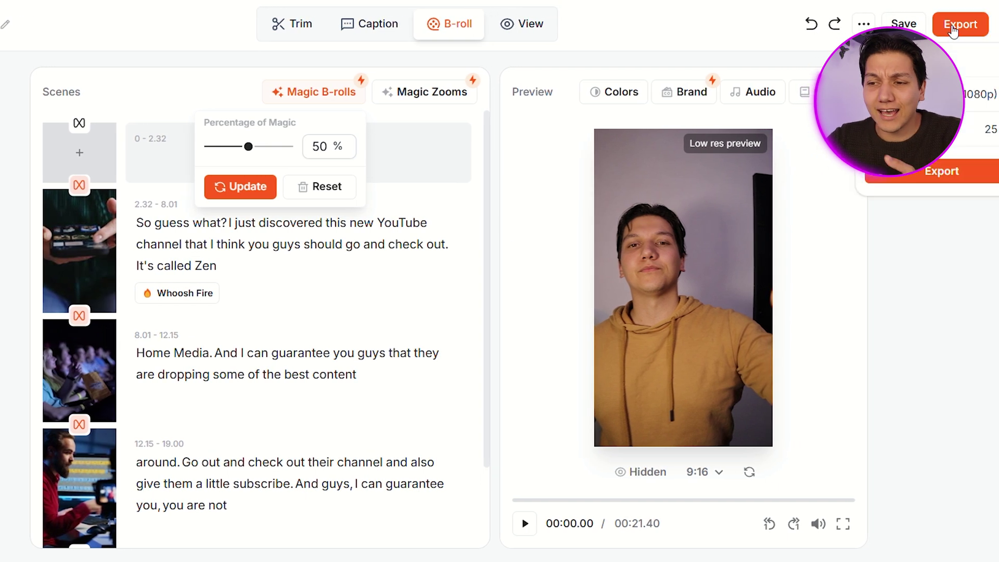
click(929, 178)
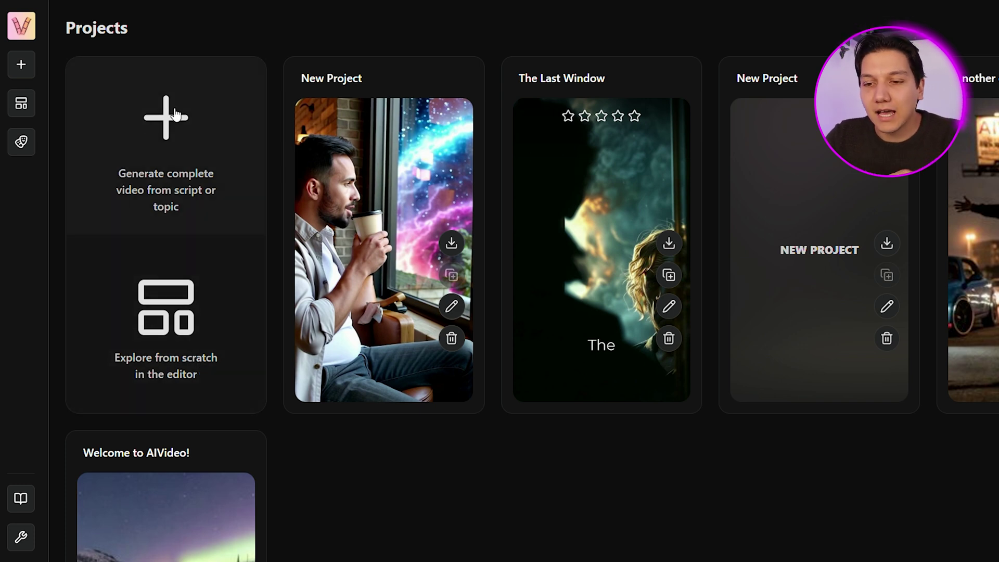
Preview New Project, open it in the editor, and bring up the generation types.
click(416, 165)
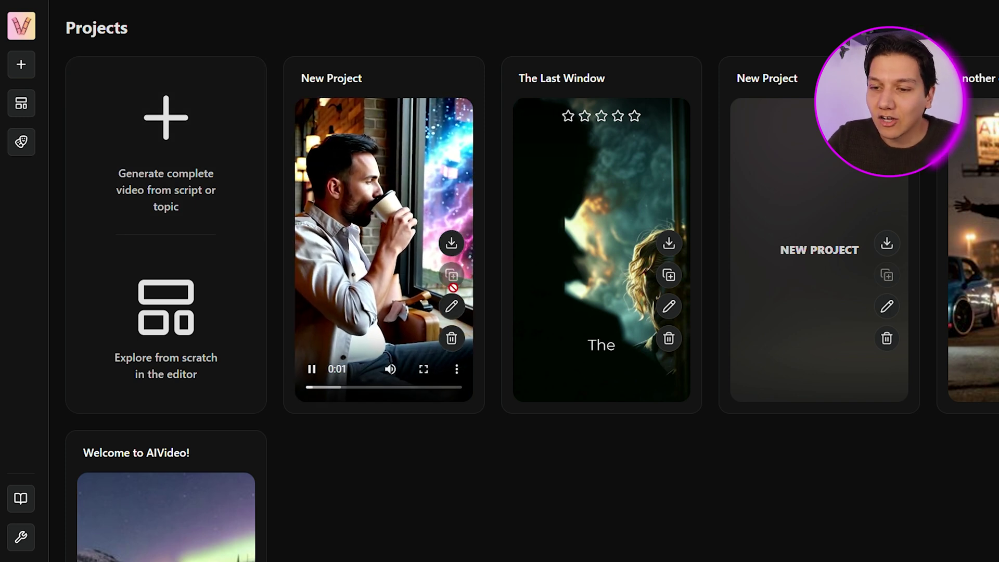
click(452, 306)
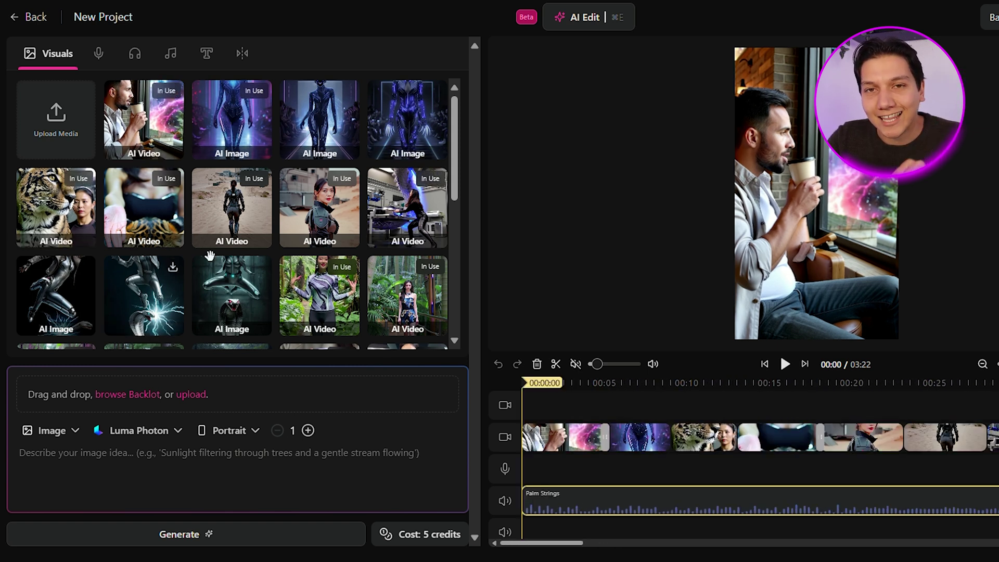
scroll(357, 267, down, 3)
scroll(356, 267, down, 3)
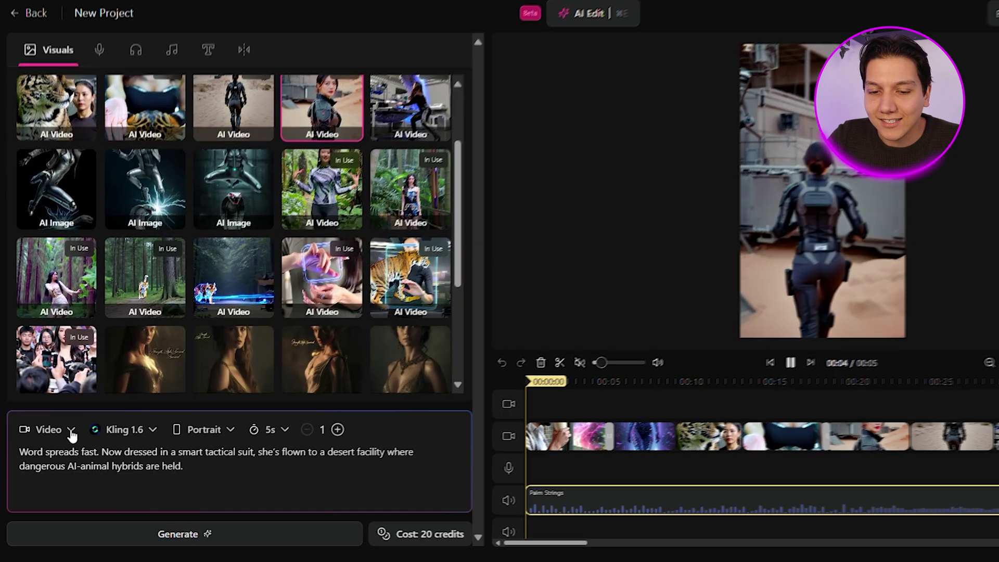
click(57, 430)
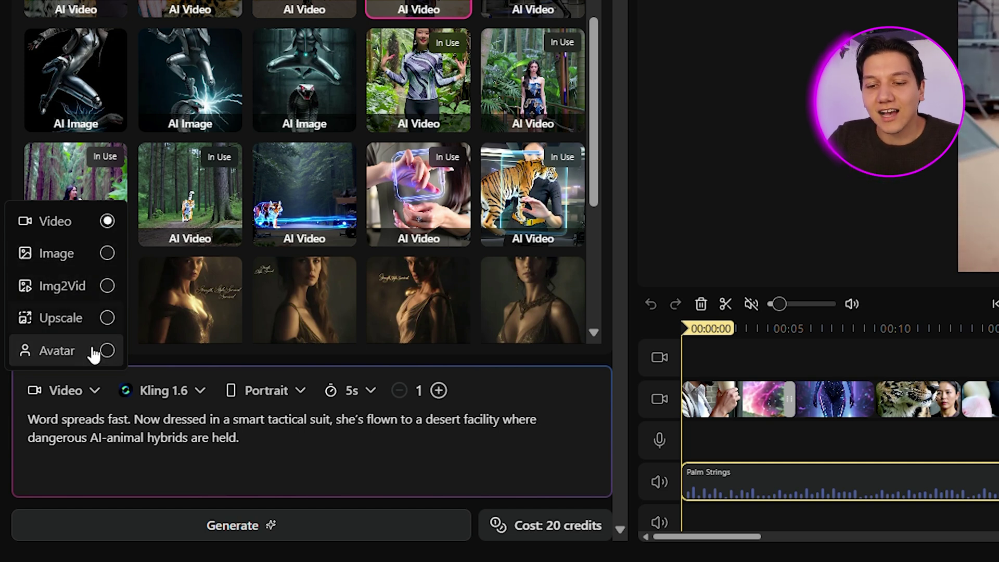
Switch the video model to AIV Consistent, then view the Kling, Veo and Luma options.
click(55, 221)
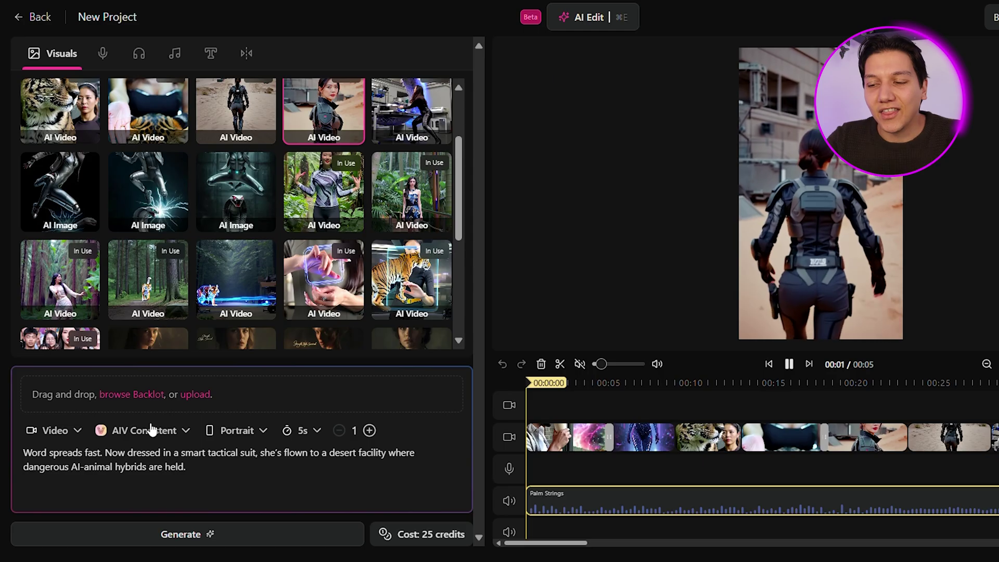
click(156, 430)
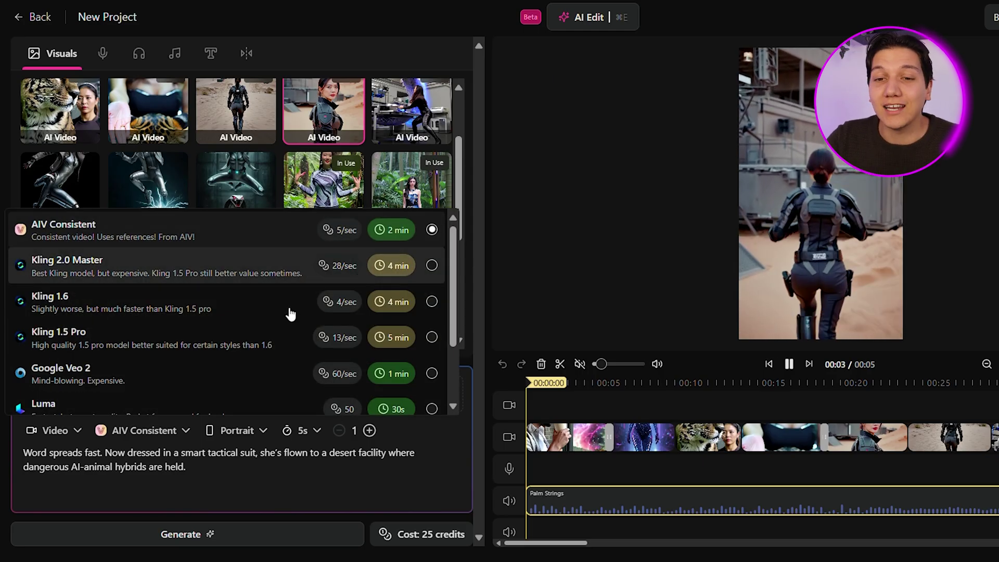